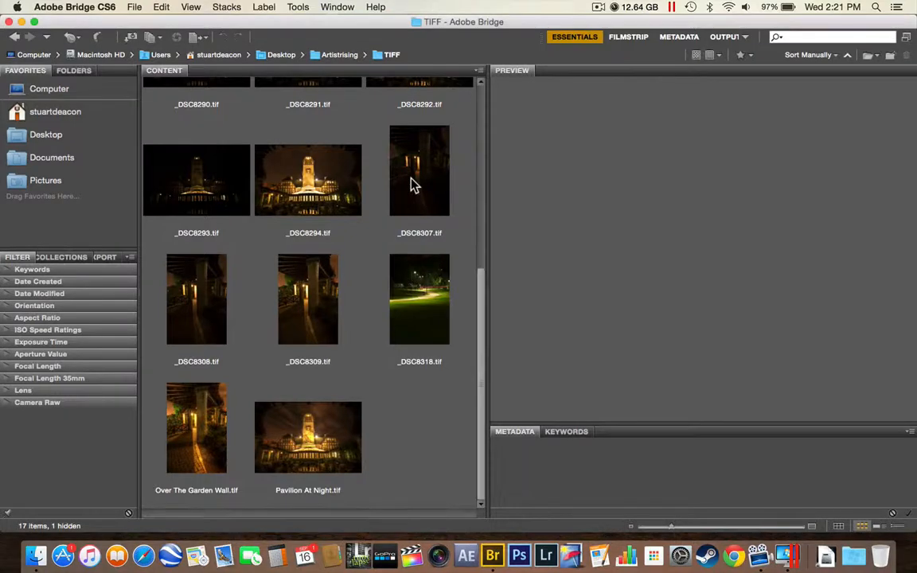
# Step: Send _DSC8307.tif, _DSC8308.tif and _DSC8309.tif from Bridge to Photomatix Pro as bracketed photos to merge for HDR Tone Mapping and Fusion
pyautogui.keyDown('super'); pyautogui.click(413, 185); pyautogui.keyUp('super')
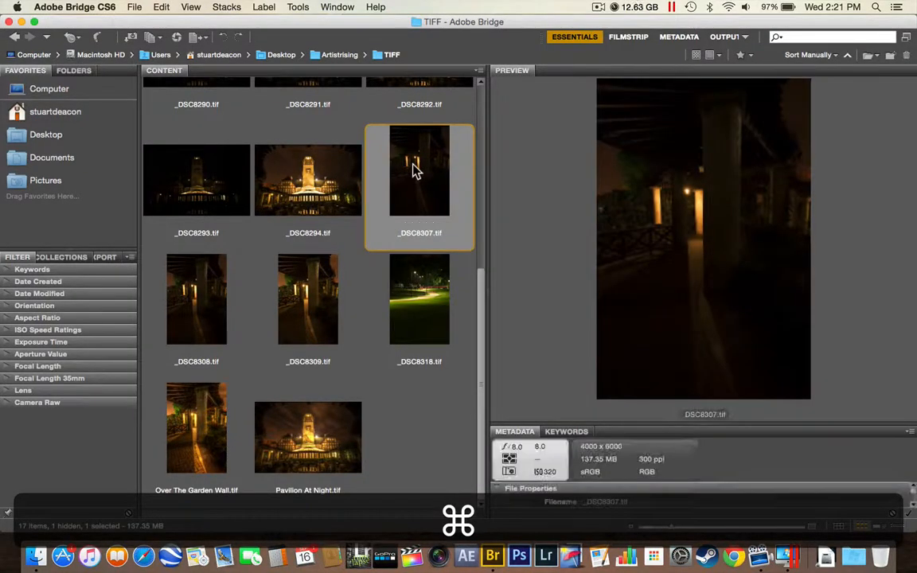
pyautogui.keyDown('super'); pyautogui.click(304, 290); pyautogui.keyUp('super')
pyautogui.keyDown('super'); pyautogui.click(197, 313); pyautogui.keyUp('super')
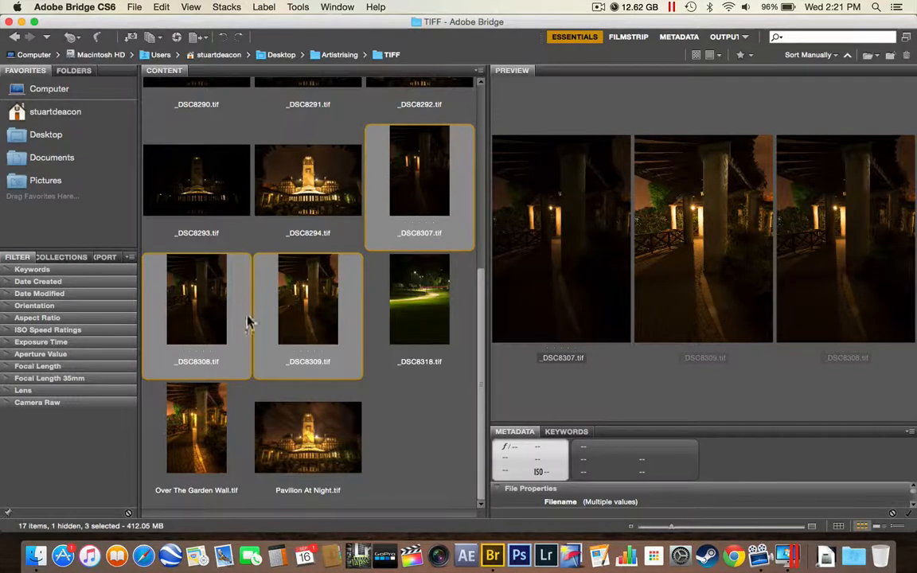
pyautogui.moveTo(325, 312); pyautogui.dragTo(576, 560)
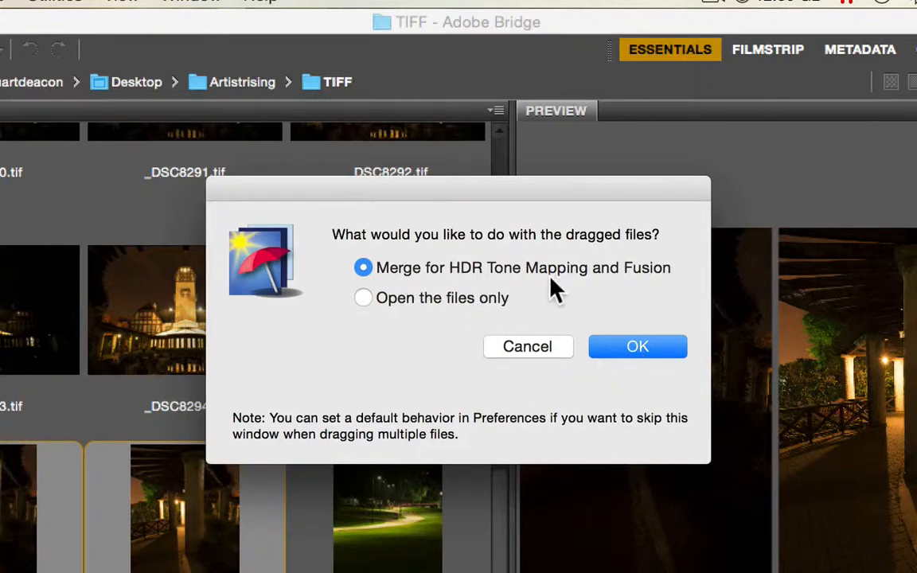
pyautogui.click(608, 352)
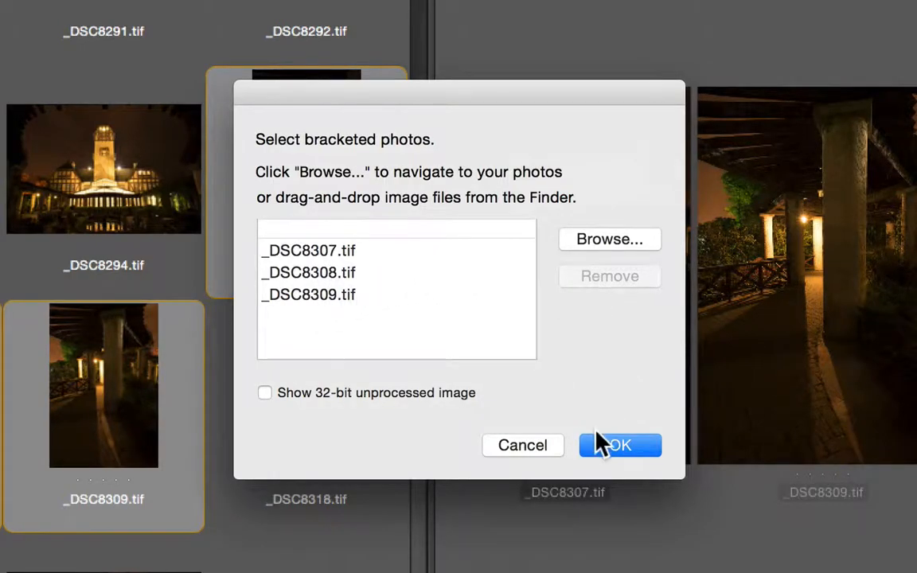
pyautogui.click(608, 445)
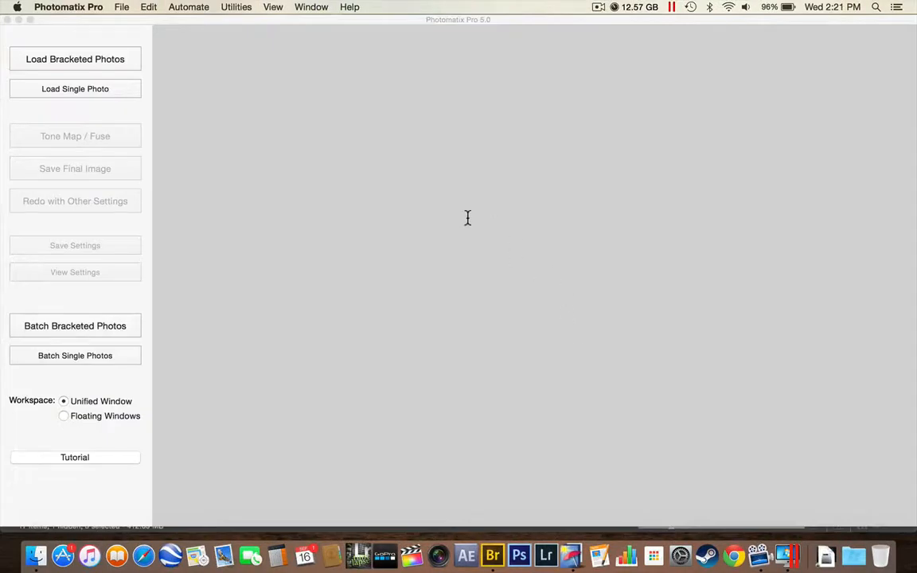
# Step: Bring up the Merge to HDR Options, set the maximum alignment shift to 2%, and align and merge the photos
pyautogui.hotkey('ctrl', 'Up')
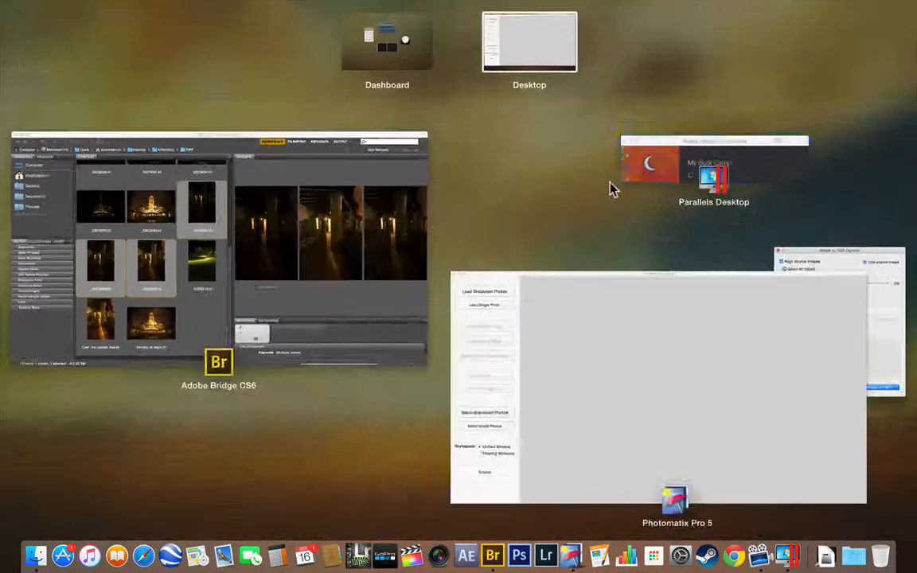
pyautogui.click(814, 261)
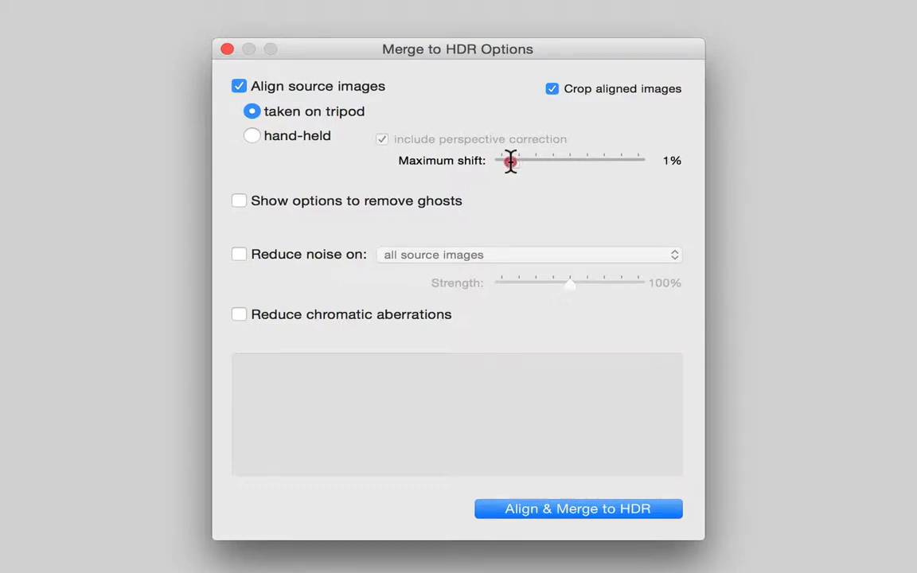
pyautogui.moveTo(510, 160); pyautogui.dragTo(515, 160)
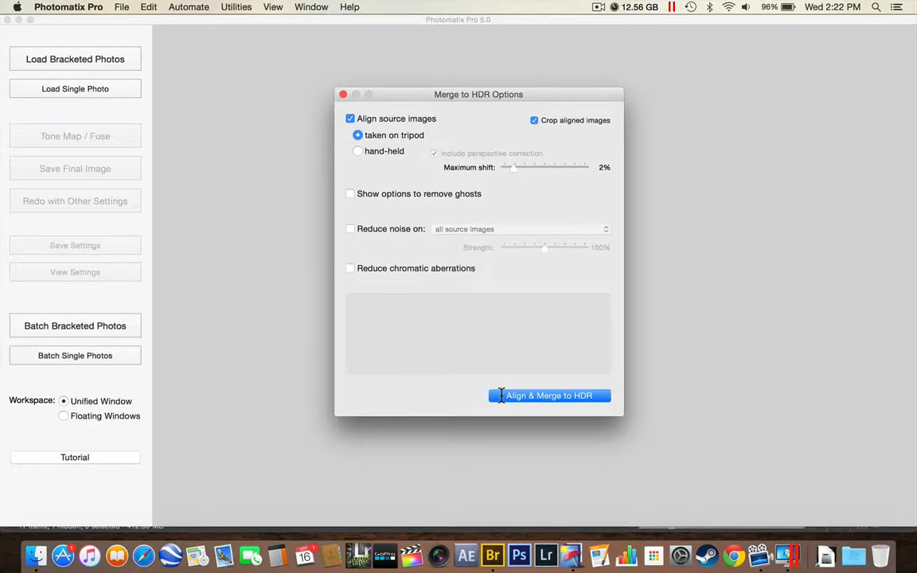
pyautogui.click(546, 396)
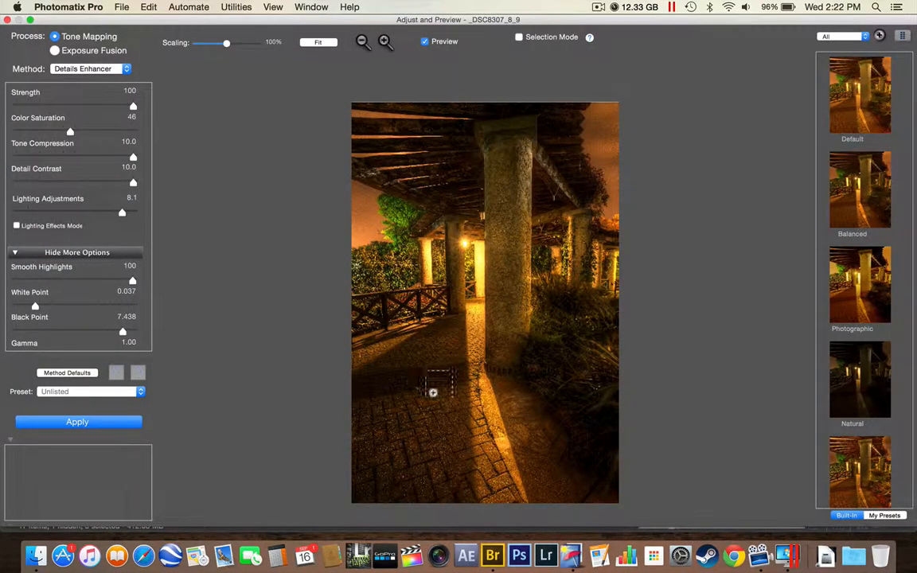
# Step: Check the paving detail in the loupe, close it and reset the Details Enhancer sliders to the method defaults
pyautogui.click(425, 432)
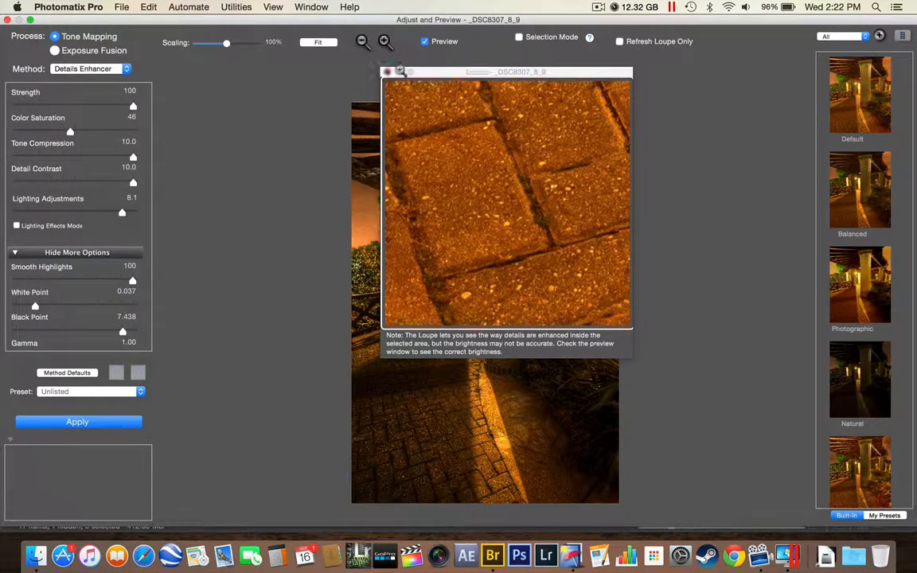
pyautogui.click(388, 72)
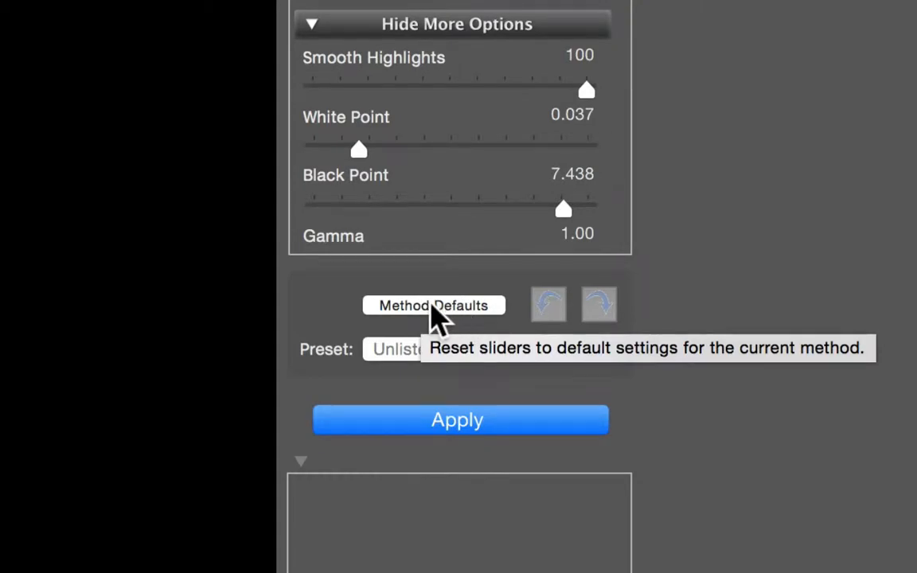
pyautogui.click(444, 307)
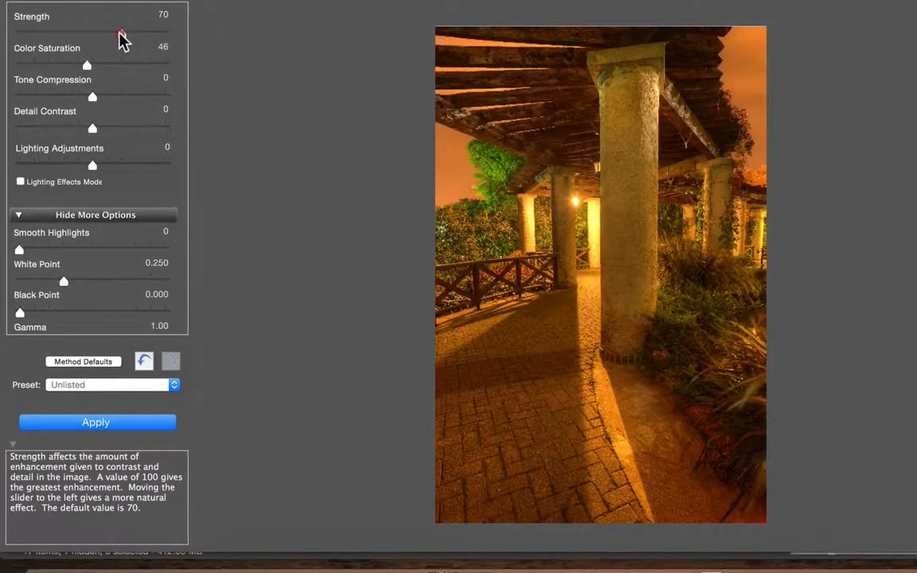
# Step: Set Strength to 100, Lighting Adjustments to 5.1 and Black Point to 6.475
pyautogui.moveTo(120, 35); pyautogui.dragTo(170, 35)
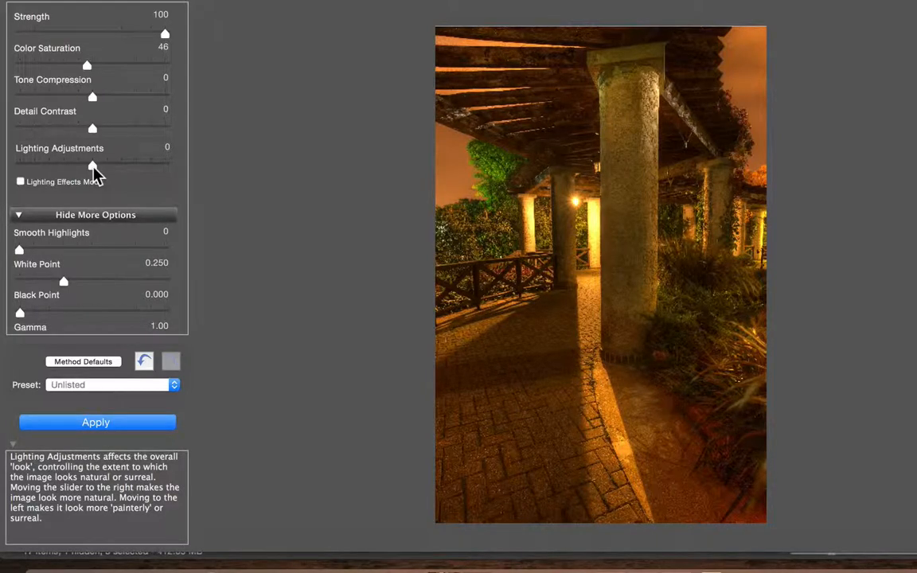
pyautogui.moveTo(93, 170); pyautogui.dragTo(131, 211)
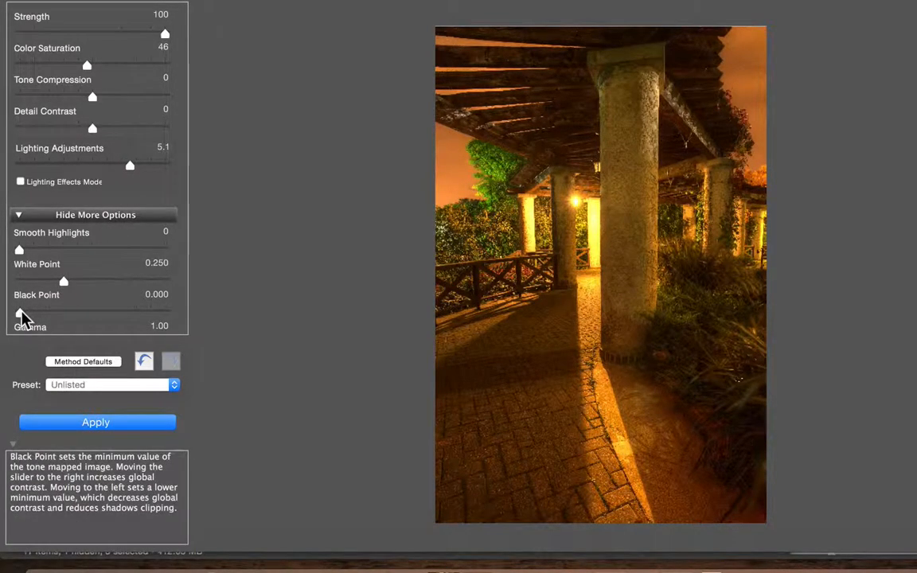
pyautogui.moveTo(27, 315); pyautogui.dragTo(148, 331)
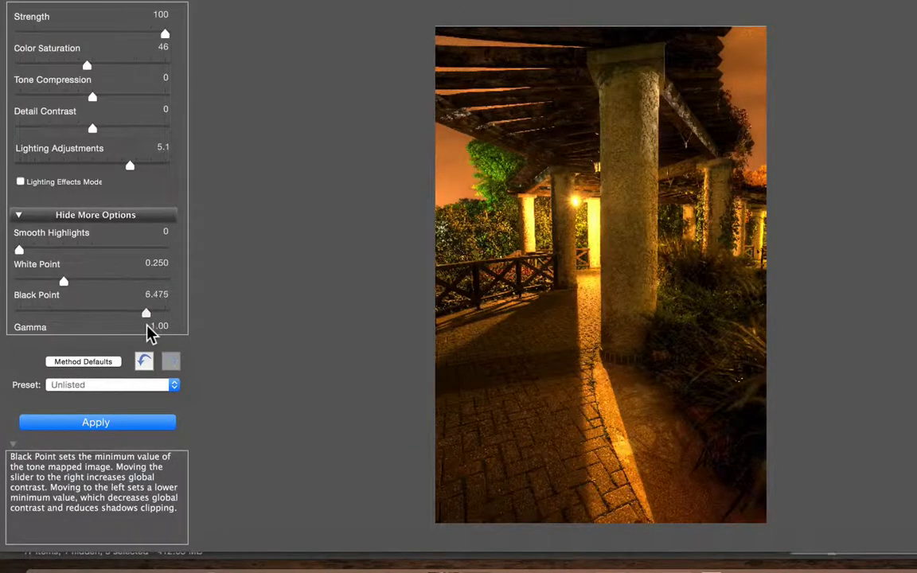
# Step: Set Tone Compression to 5.0 and Detail Contrast to 3.1
pyautogui.moveTo(94, 137)
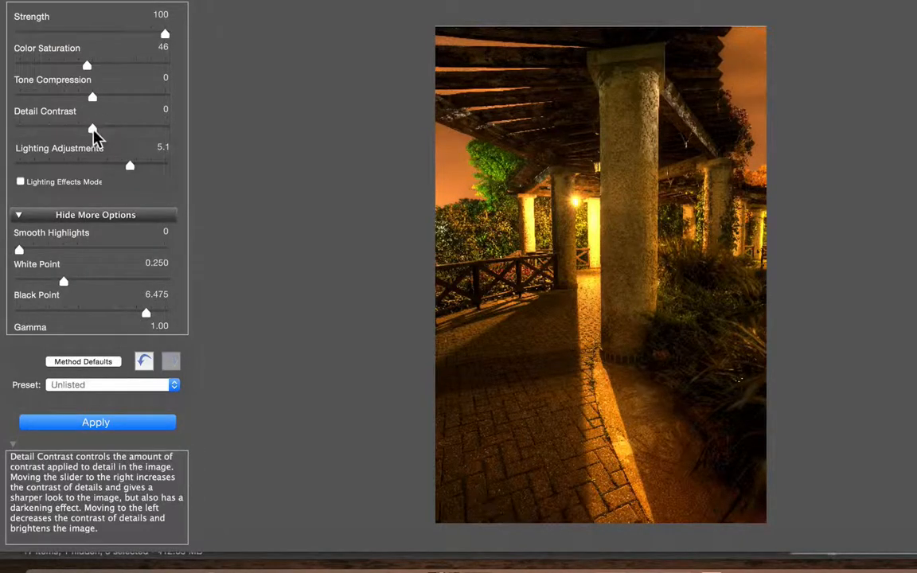
pyautogui.moveTo(94, 134)
pyautogui.mouseDown()
pyautogui.moveTo(146, 147)
pyautogui.moveTo(100, 136)
pyautogui.moveTo(90, 139)
pyautogui.moveTo(125, 143)
pyautogui.moveTo(78, 144)
pyautogui.moveTo(96, 144)
pyautogui.moveTo(87, 143)
pyautogui.mouseUp()
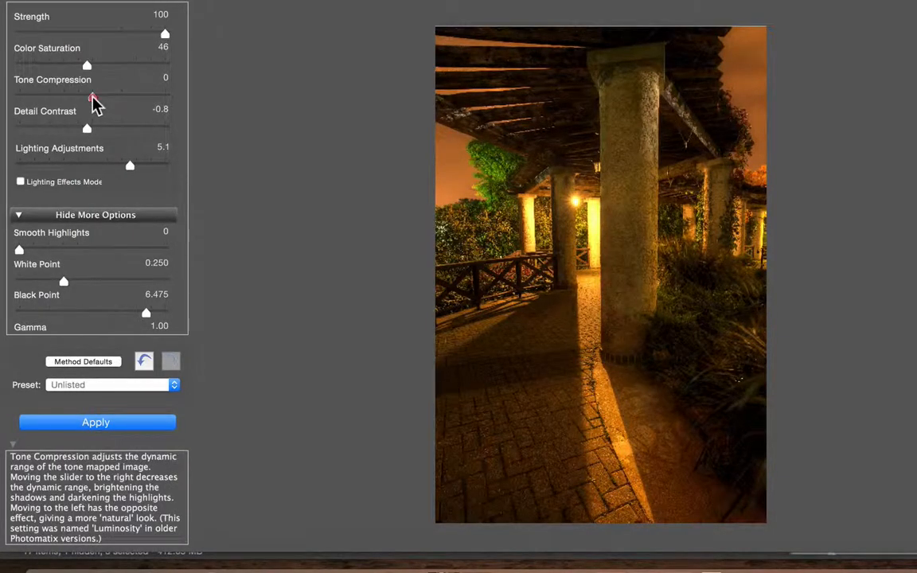
pyautogui.moveTo(93, 103); pyautogui.dragTo(115, 135)
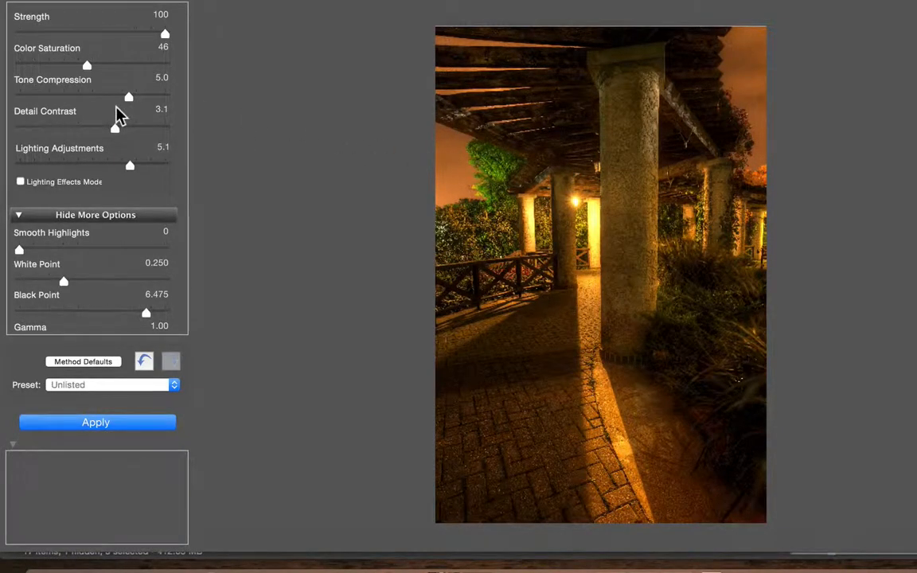
# Step: Try out Smooth Highlights, leave it at 0, and set Gamma to 1.05
pyautogui.scroll(-5, 117, 115)
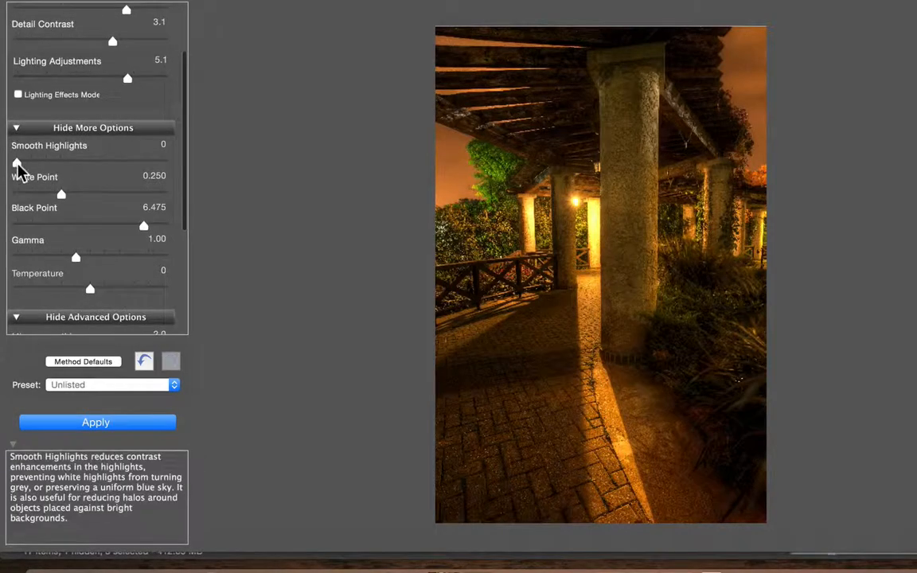
pyautogui.moveTo(17, 166)
pyautogui.mouseDown()
pyautogui.moveTo(167, 178)
pyautogui.moveTo(61, 182)
pyautogui.moveTo(202, 209)
pyautogui.moveTo(198, 216)
pyautogui.moveTo(89, 193)
pyautogui.moveTo(147, 192)
pyautogui.moveTo(161, 196)
pyautogui.moveTo(11, 184)
pyautogui.mouseUp()
pyautogui.scroll(-3, 83, 175)
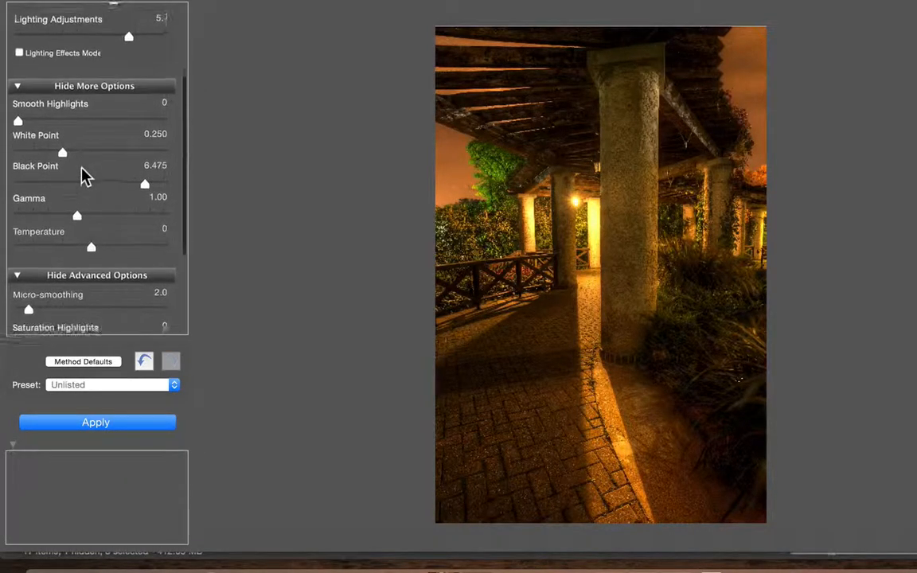
pyautogui.scroll(-5, 86, 175)
pyautogui.moveTo(82, 154)
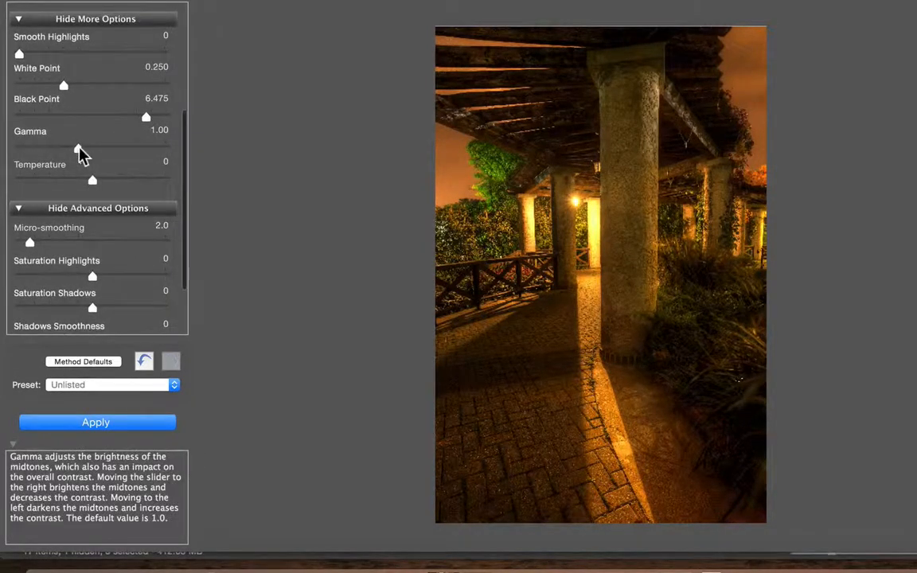
pyautogui.moveTo(79, 148)
pyautogui.mouseDown()
pyautogui.moveTo(108, 154)
pyautogui.moveTo(70, 153)
pyautogui.moveTo(110, 156)
pyautogui.moveTo(76, 159)
pyautogui.mouseUp()
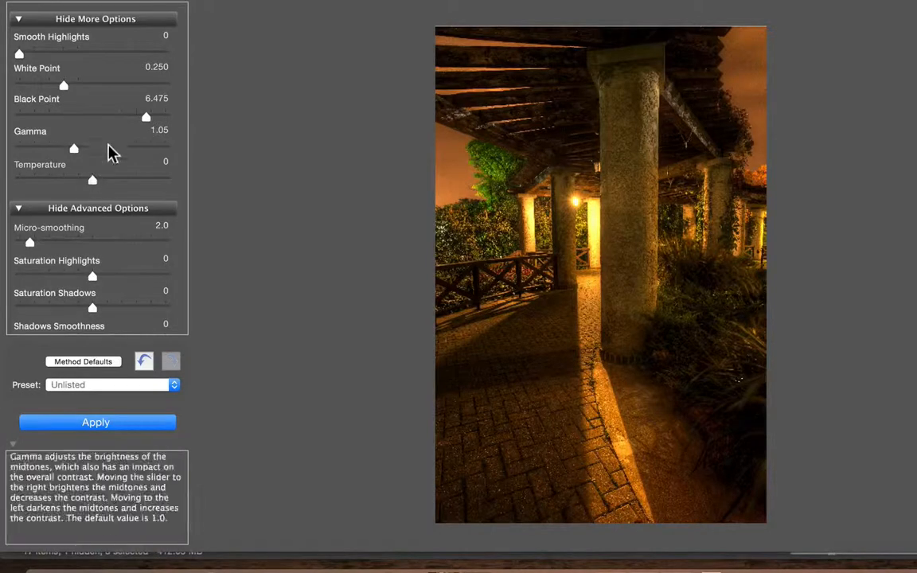
# Step: Try Micro-smoothing at 30 and 0, compare the paving detail in the loupe, and set it back to 2.0
pyautogui.scroll(-3, 111, 142)
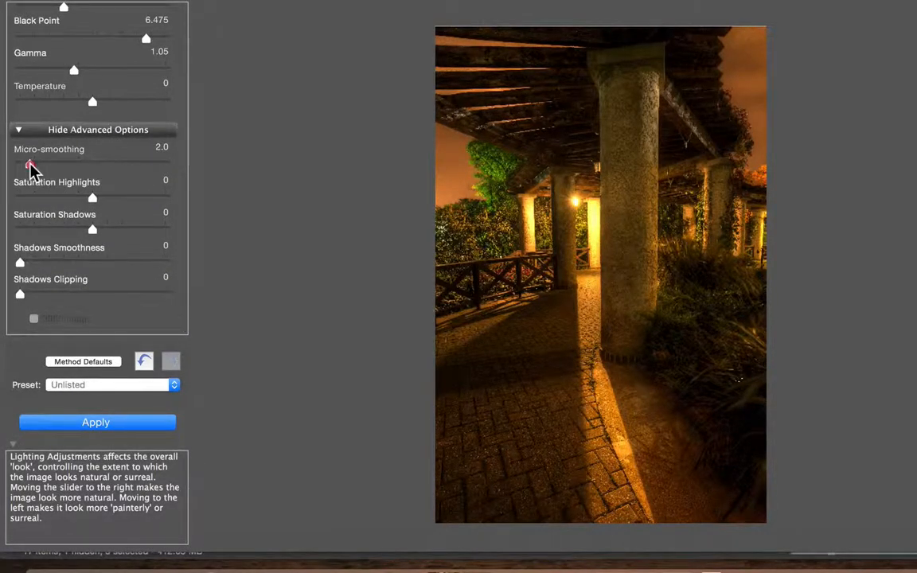
pyautogui.moveTo(29, 165); pyautogui.dragTo(171, 191)
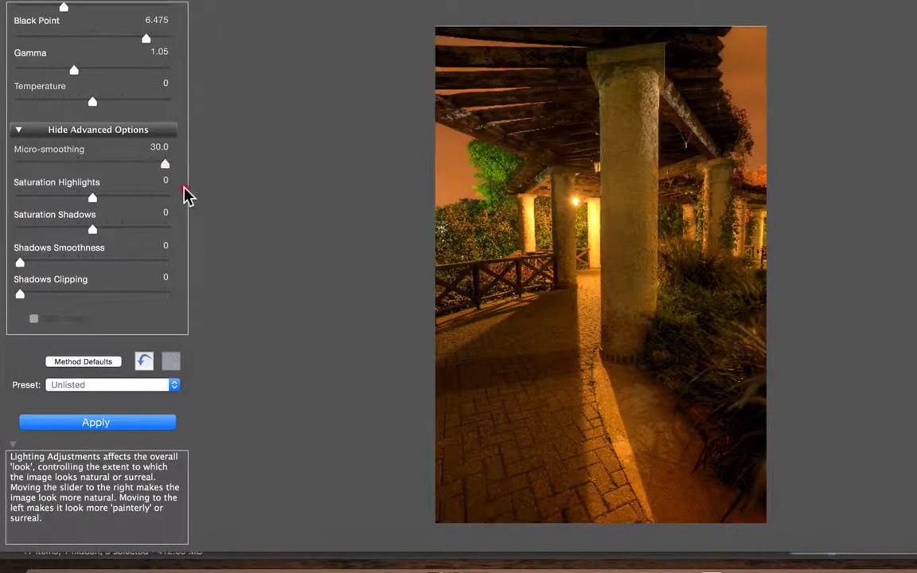
pyautogui.moveTo(176, 194); pyautogui.dragTo(11, 187)
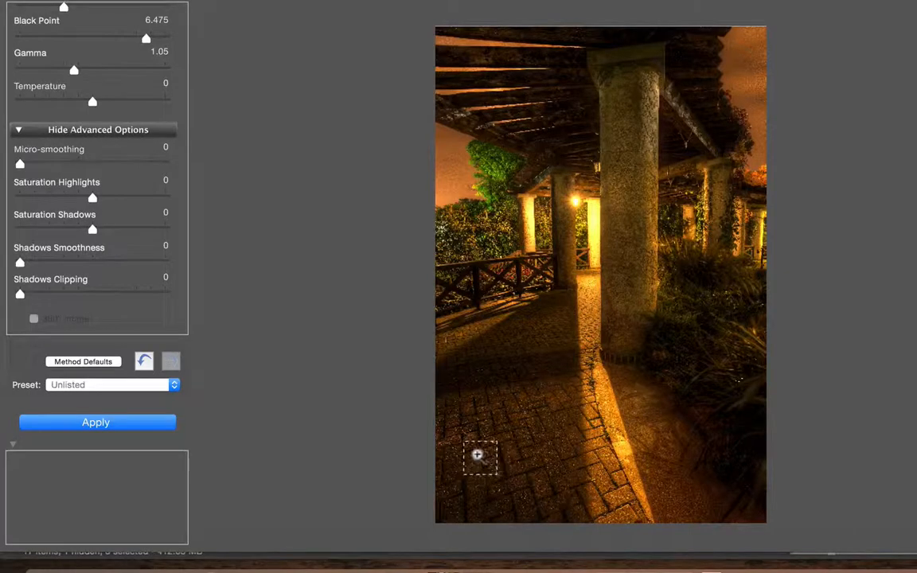
pyautogui.click(478, 456)
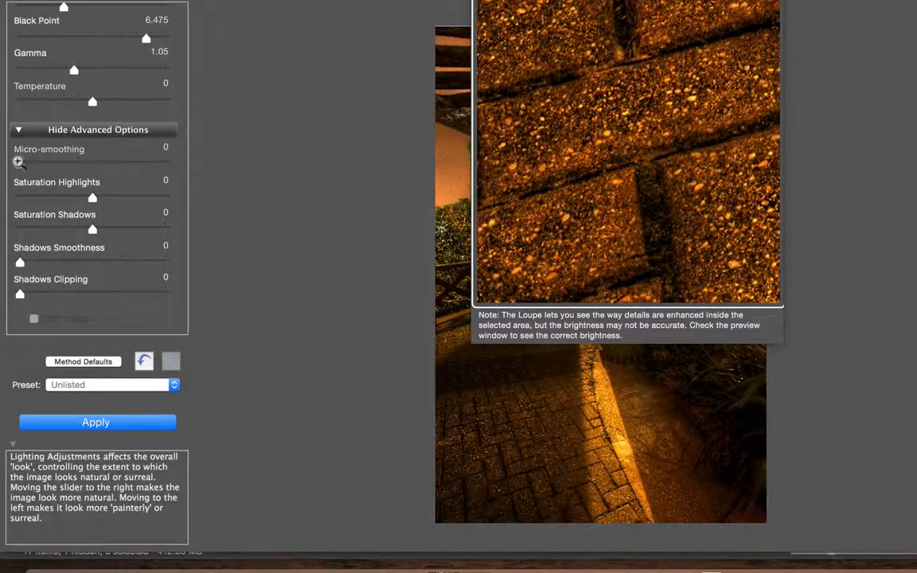
pyautogui.moveTo(17, 162); pyautogui.dragTo(30, 163)
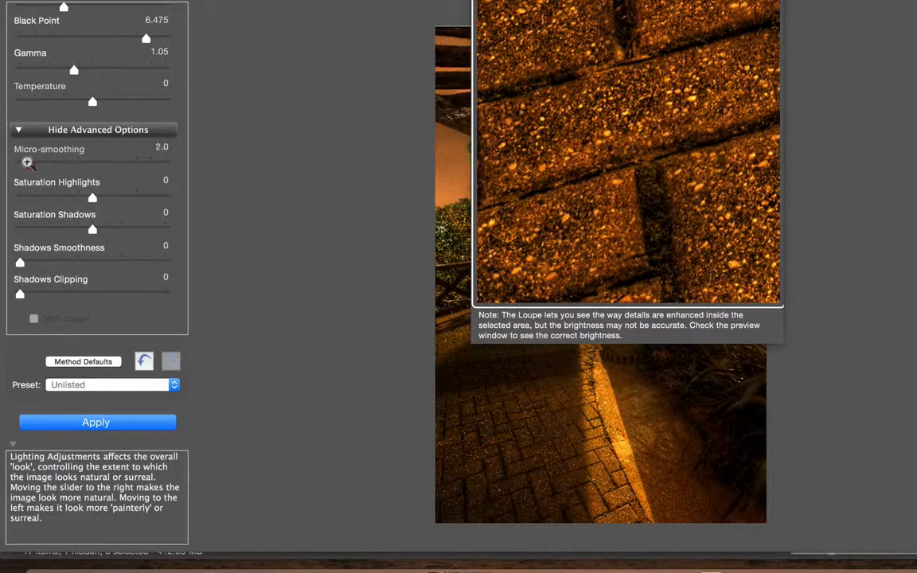
pyautogui.click(482, 2)
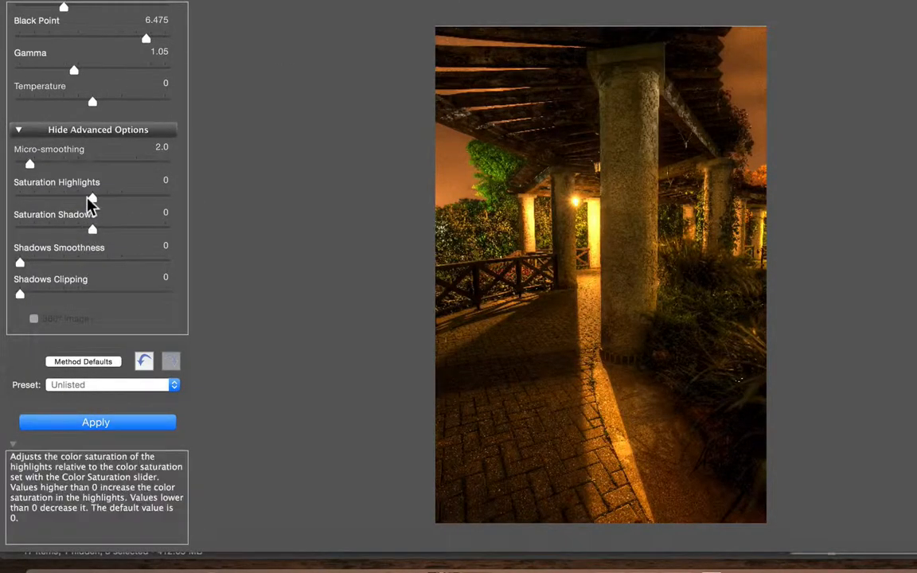
# Step: Set Shadows Smoothness to 14 and Saturation Highlights to -0.1, and apply the tone mapping
pyautogui.moveTo(19, 263); pyautogui.dragTo(45, 265)
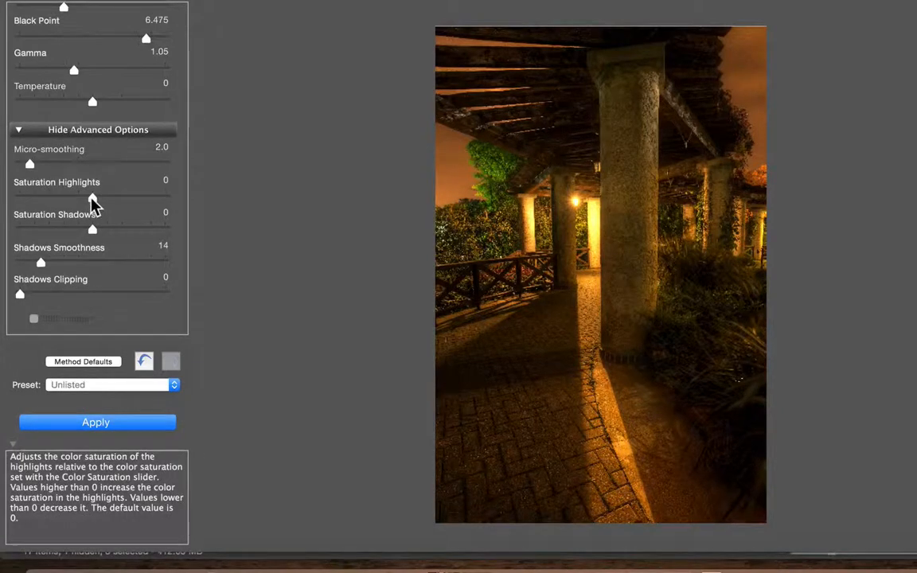
pyautogui.moveTo(92, 200); pyautogui.dragTo(90, 229)
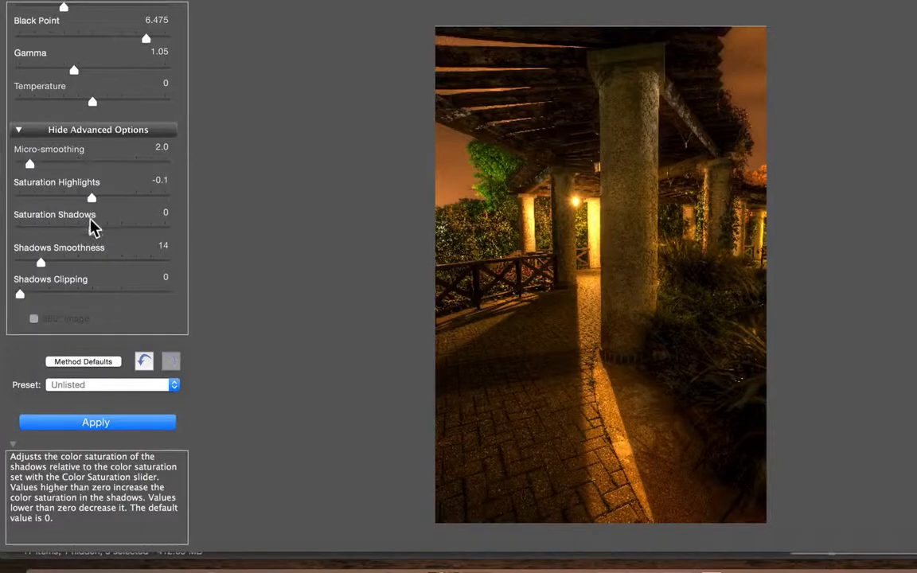
pyautogui.click(143, 425)
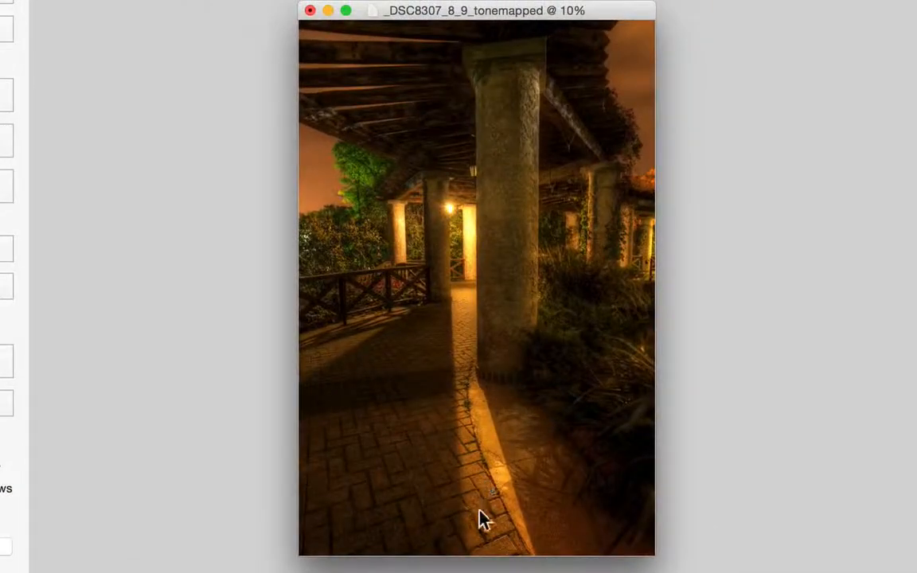
# Step: Close the tone-mapped image and save it as _DSC8307_8_9_tonemapped in the TIFF folder in TIFF 16-bit format
pyautogui.click(309, 11)
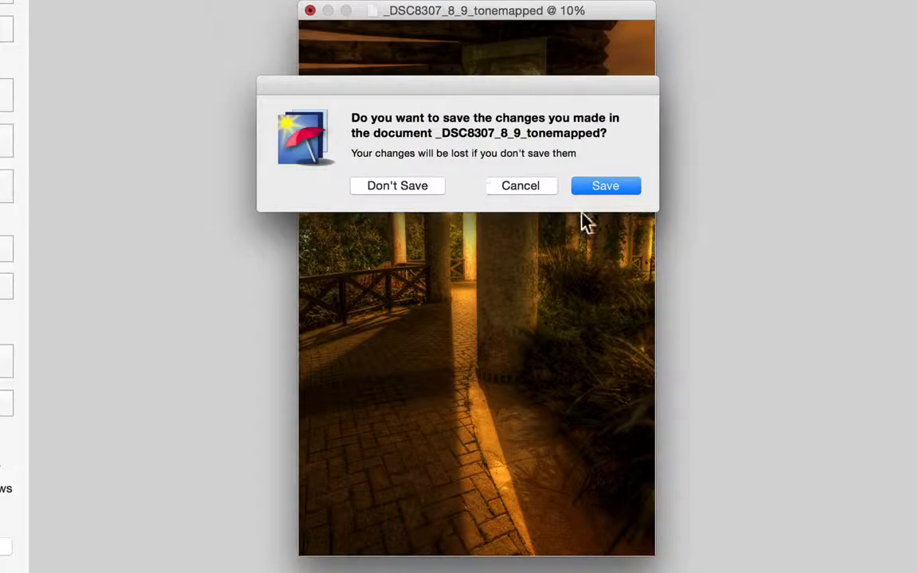
pyautogui.click(588, 187)
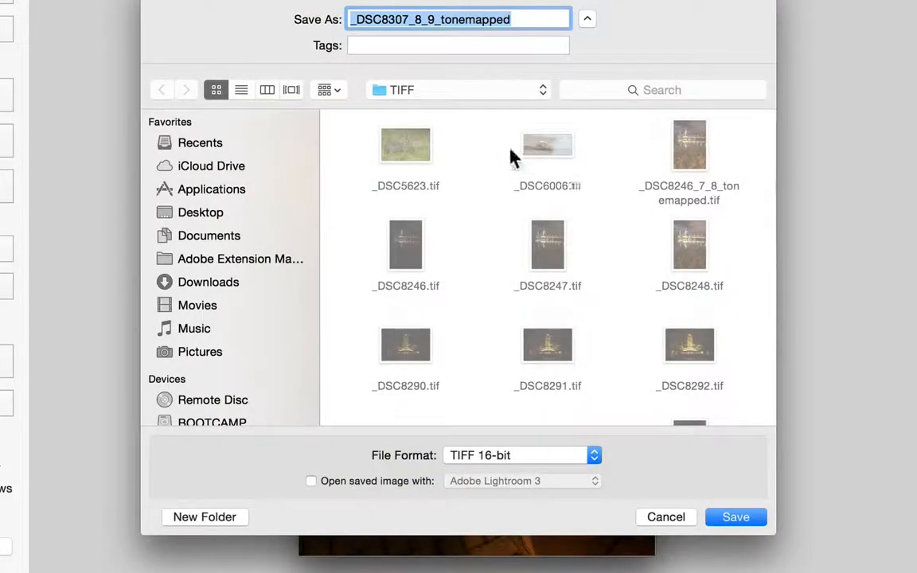
pyautogui.click(718, 518)
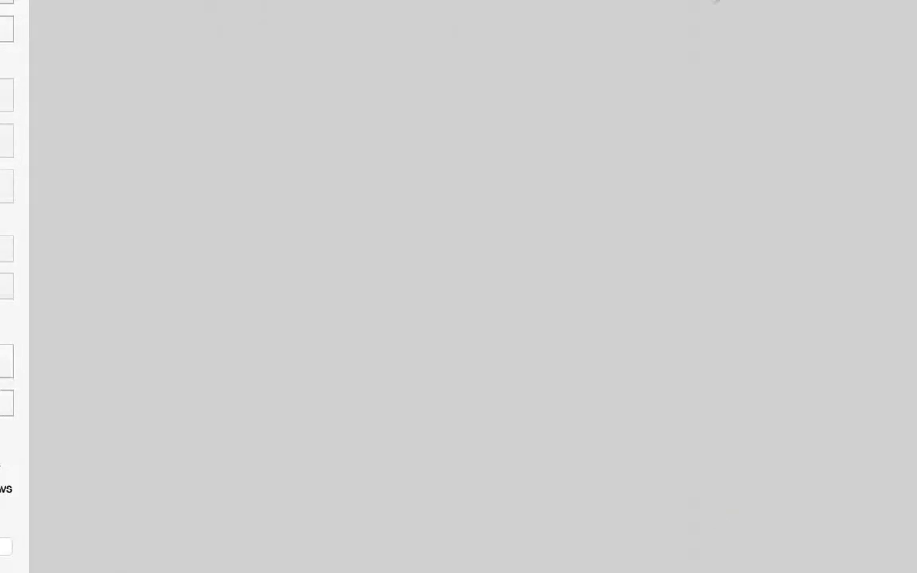
pyautogui.click(654, 1)
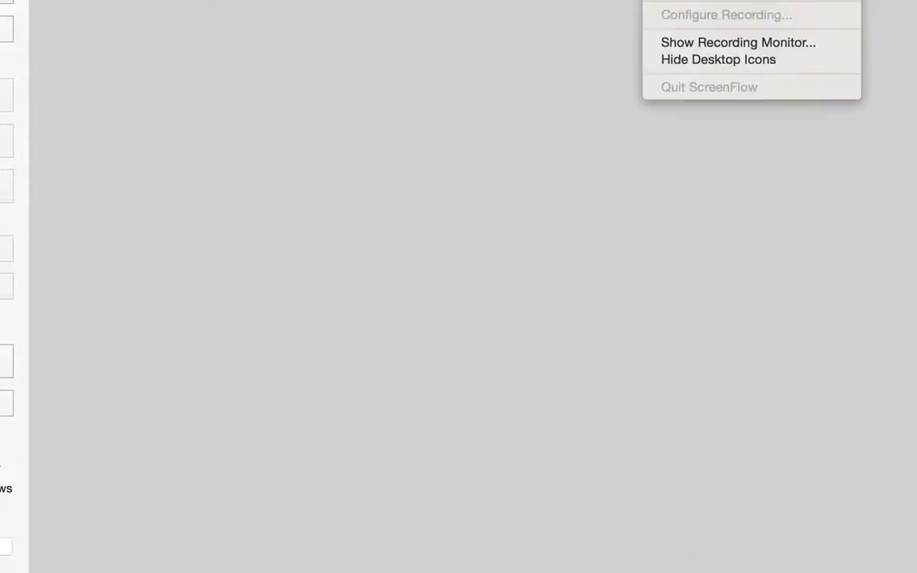